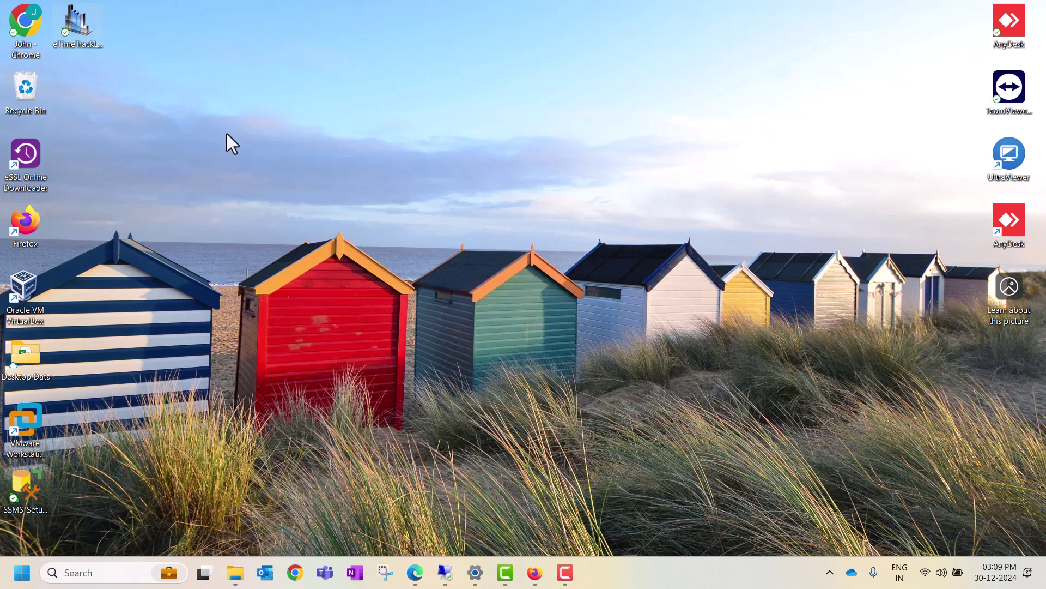
- Launch eTimeTrackLite and submit the administrator login name and password
double_click(61, 19)
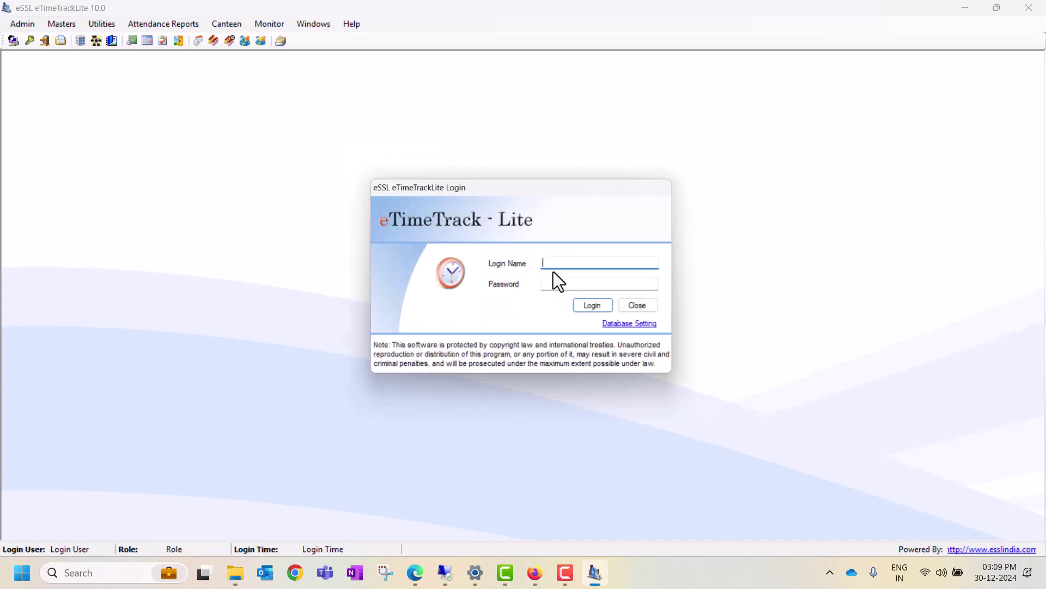
text(essl)
key(Tab)
text(essl)
key(Return)
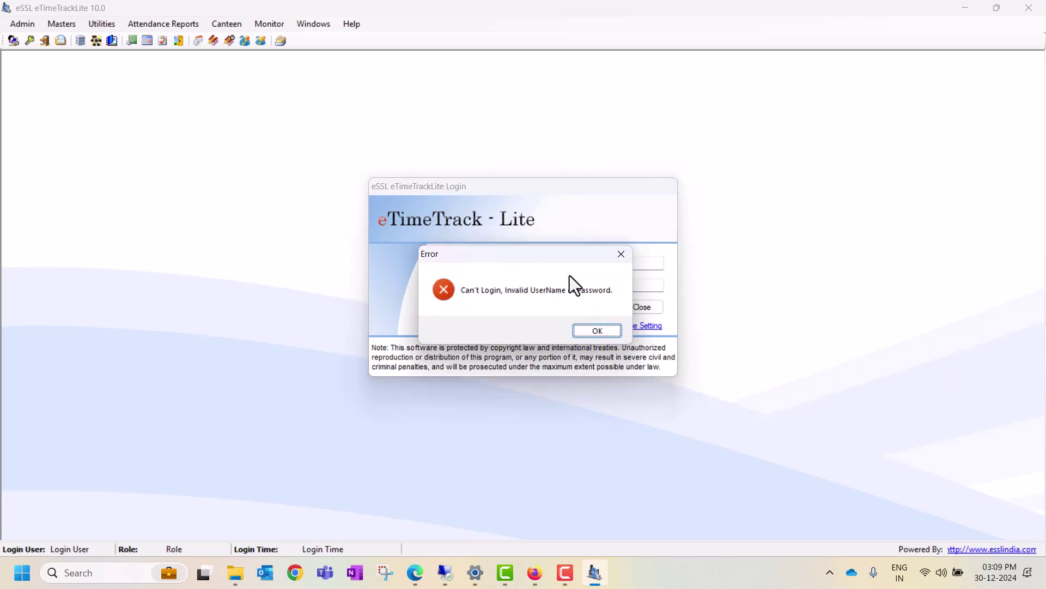
- Dismiss the invalid-login error, correct the password and sign in as Admin
click(593, 324)
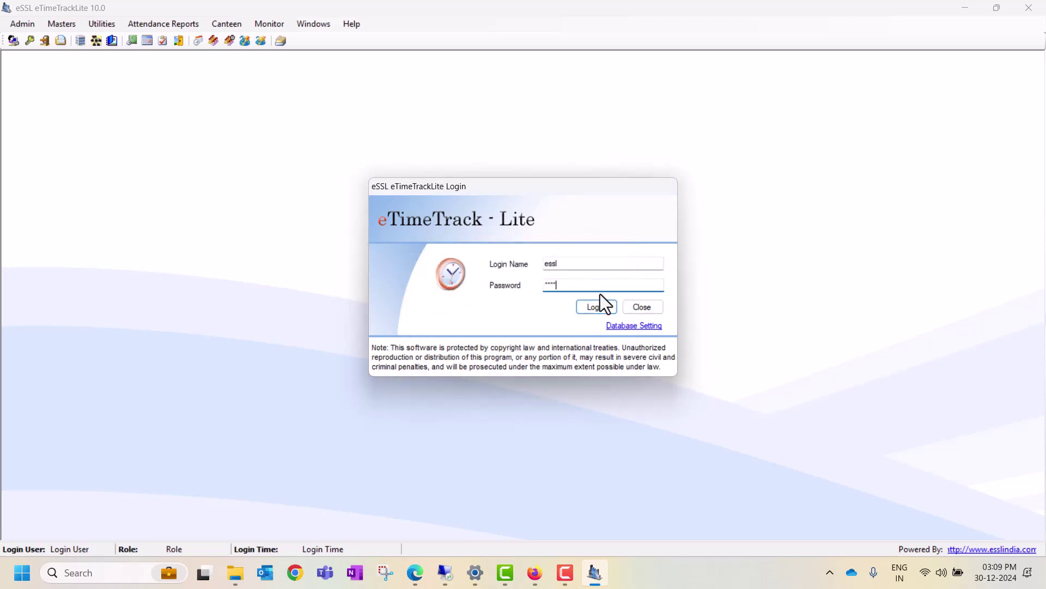
key(BackSpace)
key(BackSpace)
key(BackSpace)
key(BackSpace)
text(essl)
key(Return)
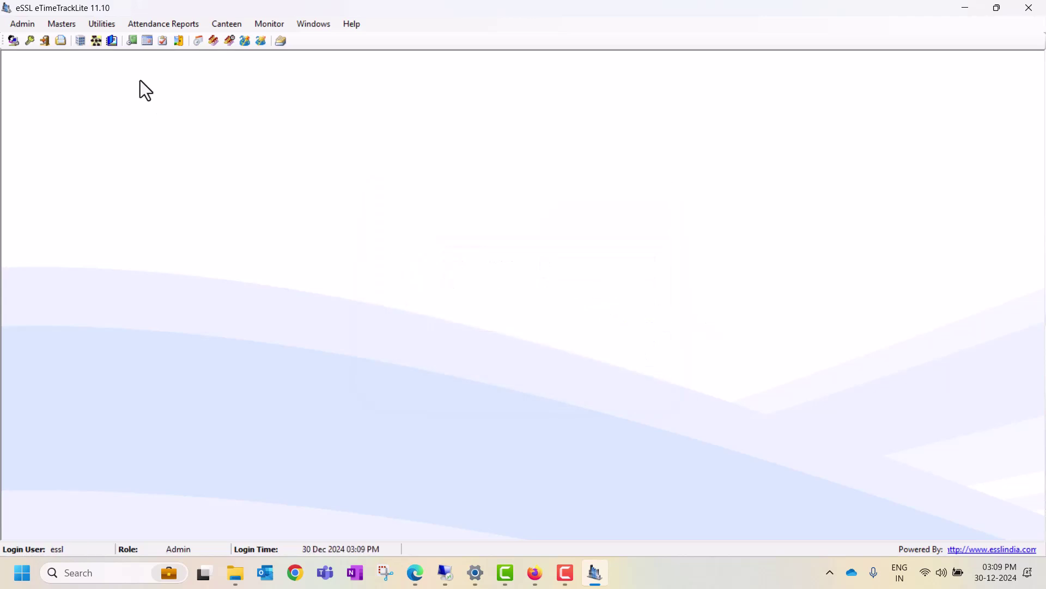
- Open Back Up and Clear Log Records and set the From Date to 01 Nov 2024
click(105, 25)
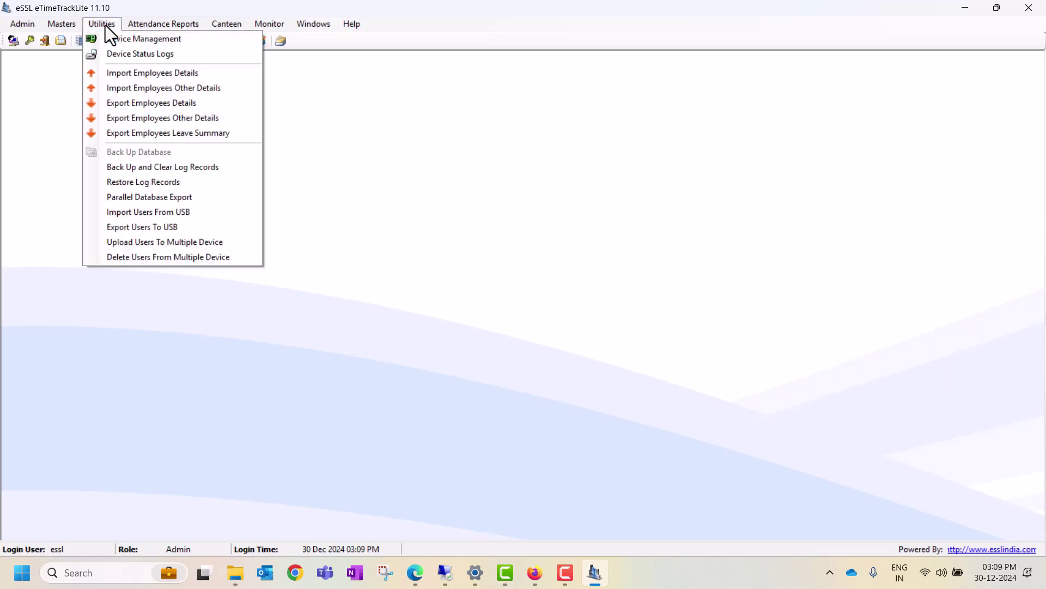
click(151, 172)
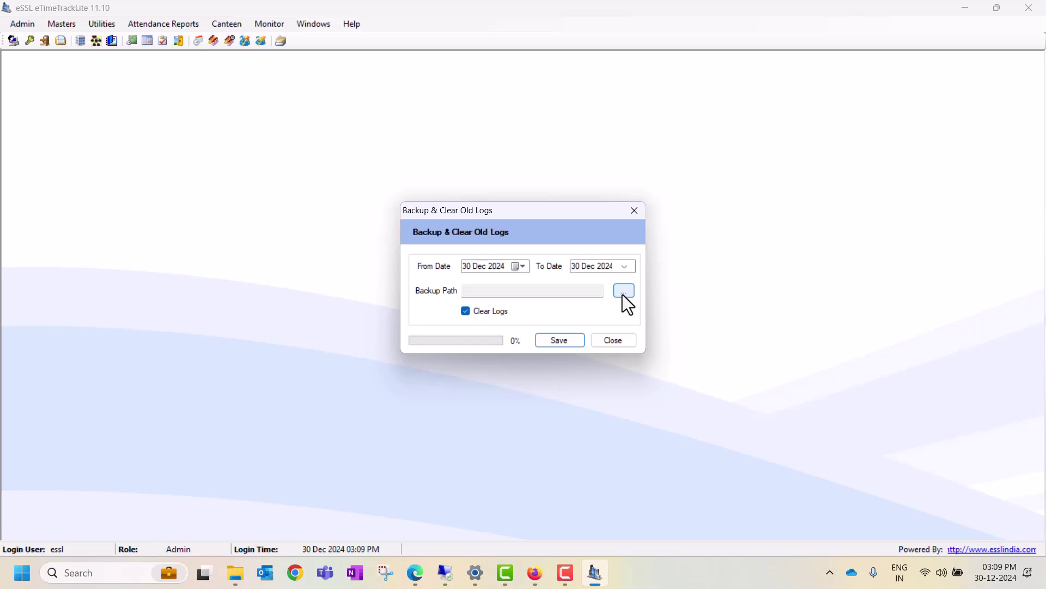
click(512, 271)
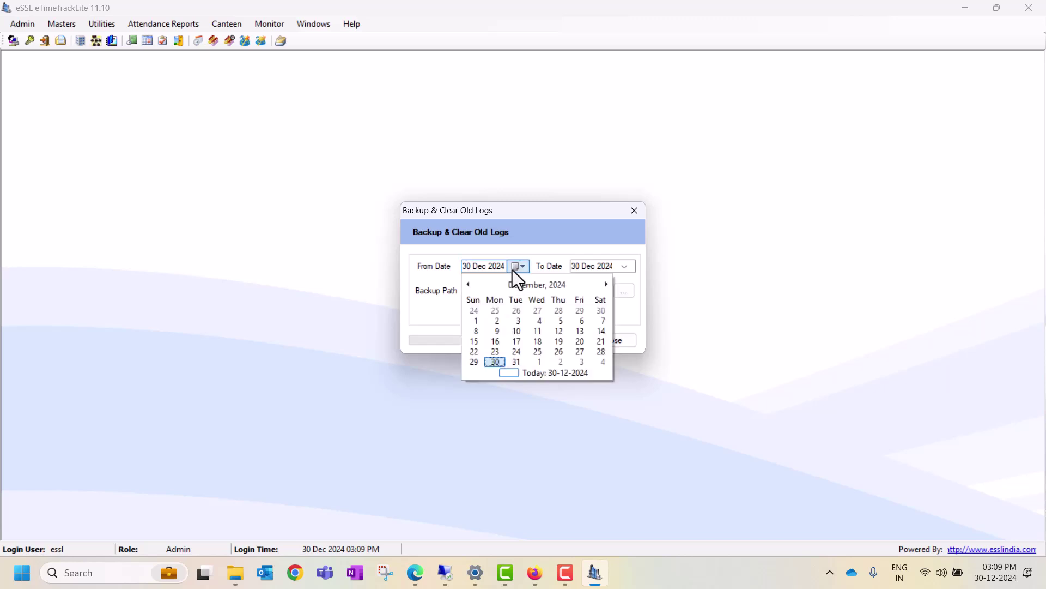
click(469, 283)
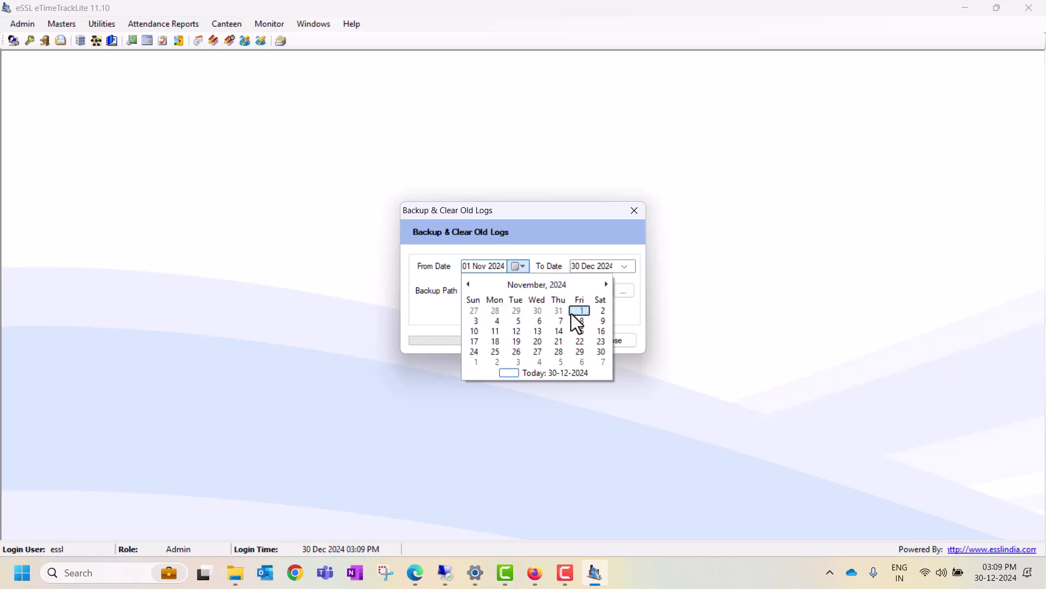
click(572, 313)
- Set the To Date to 30 Nov 2024, then close the dialog without saving
click(625, 267)
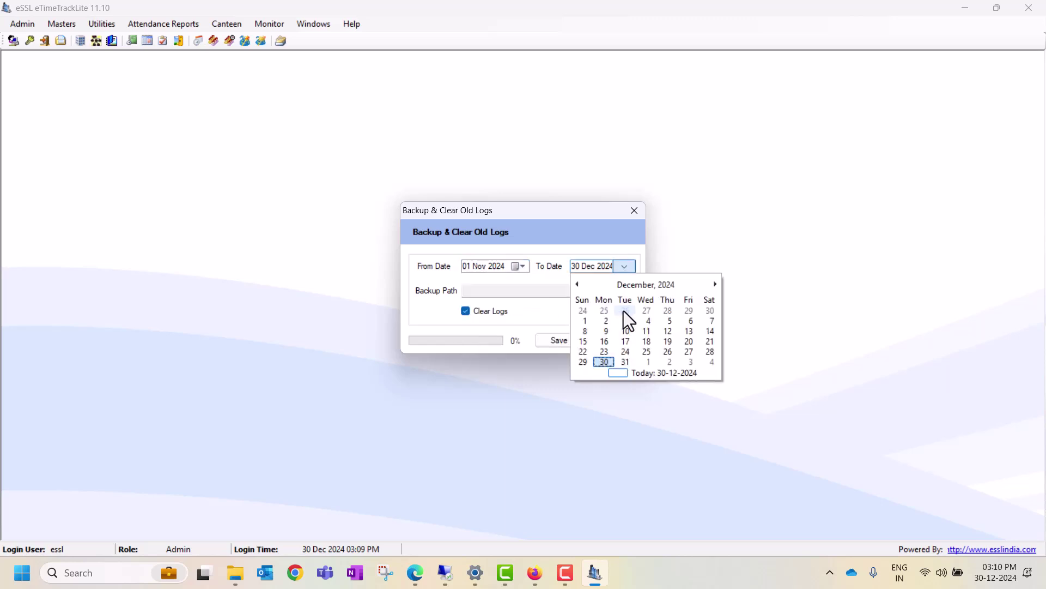
click(577, 285)
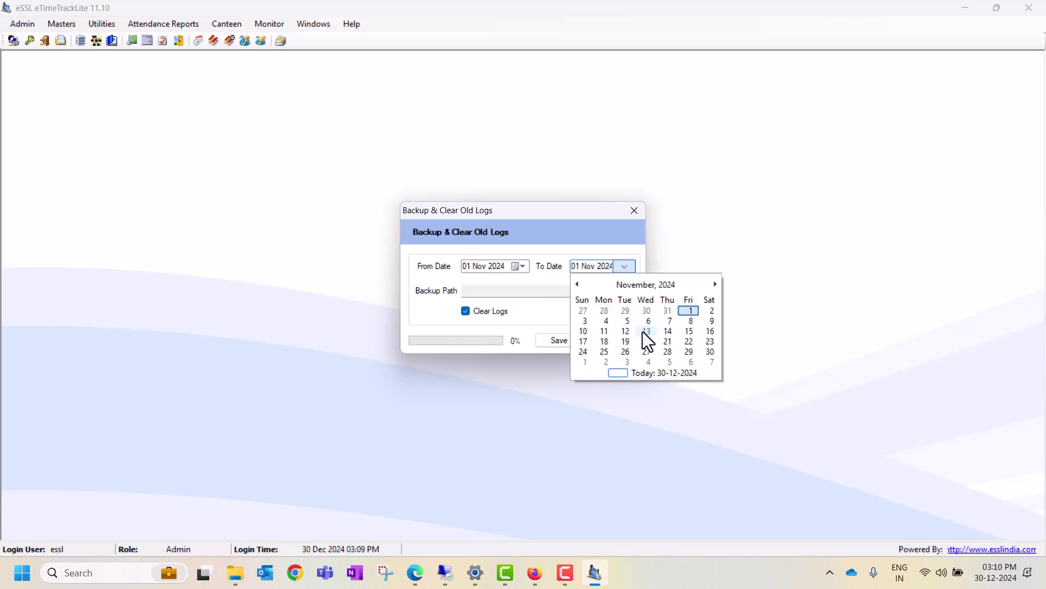
click(707, 353)
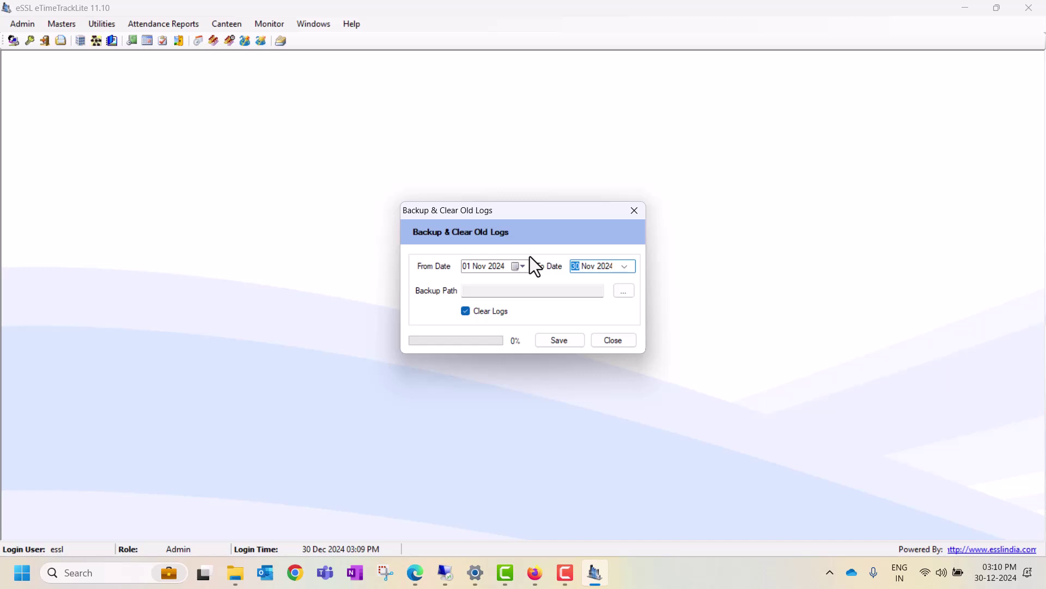
click(612, 342)
click(99, 25)
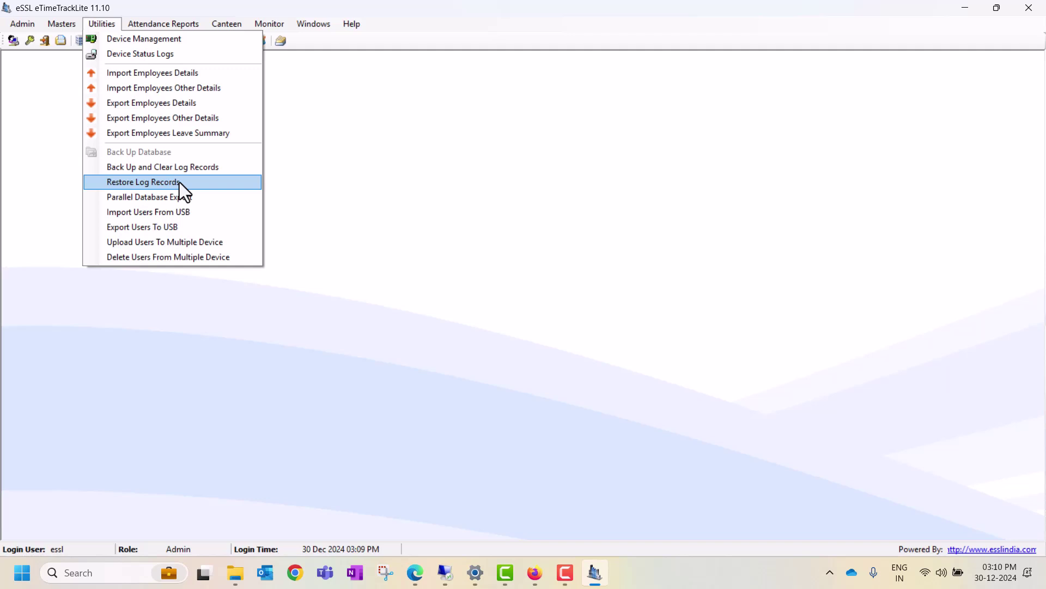
- Open the Restore Log Records window and close it without choosing a restore file
click(179, 182)
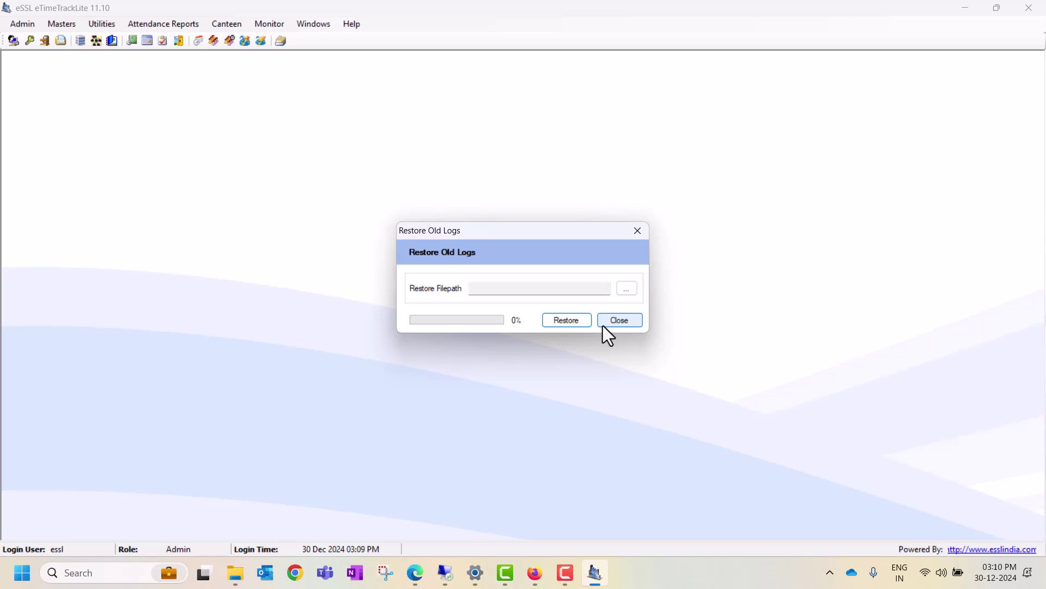
click(602, 325)
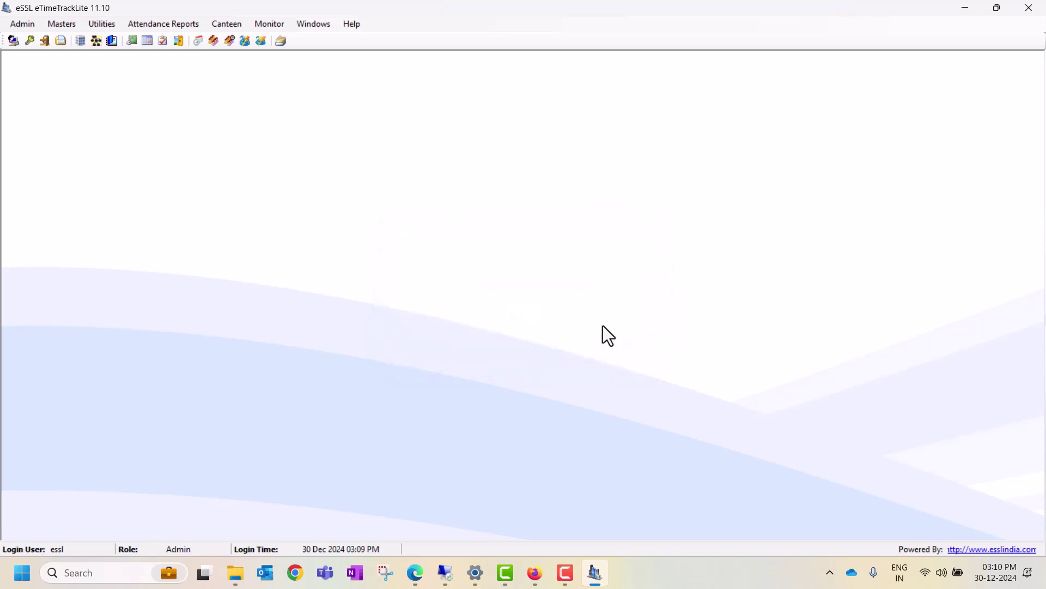
- Open Parallel Database Export, review its field mappings, and close it without exporting
click(103, 27)
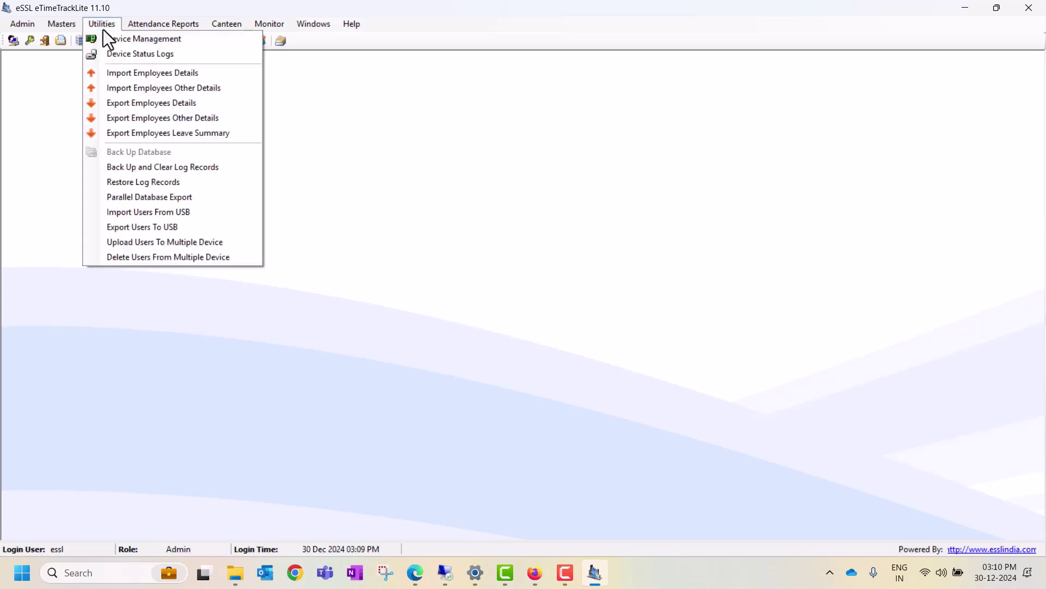
click(173, 197)
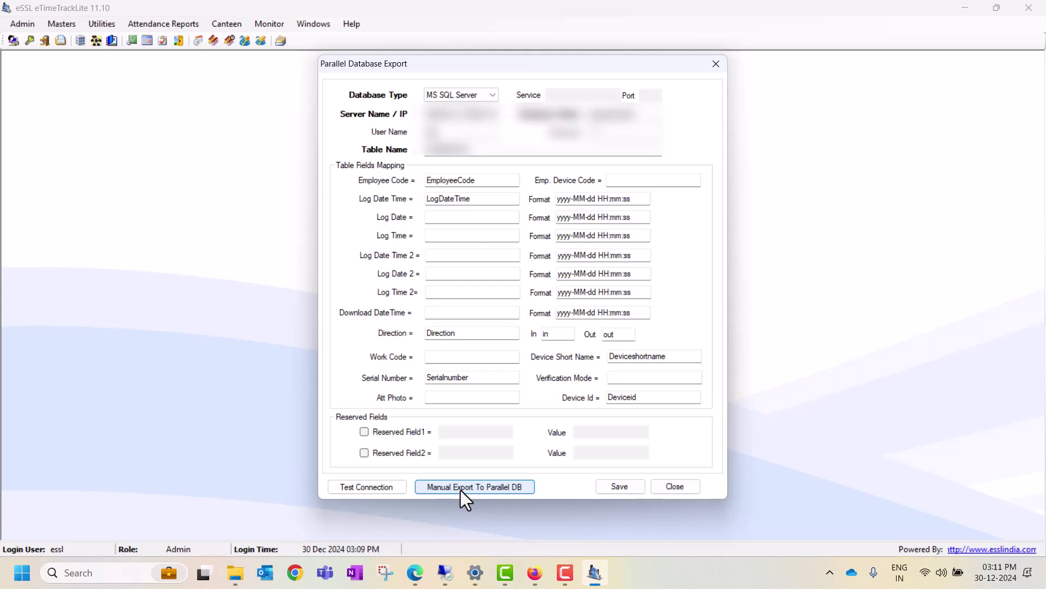
click(668, 489)
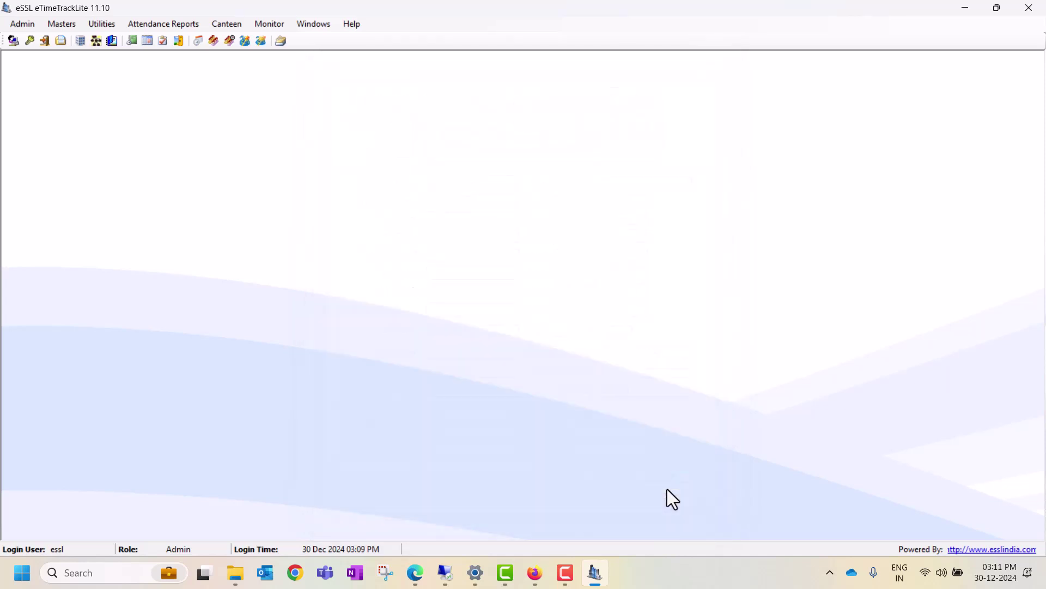
- Open Import Users From USB, then close it with the X button without importing
click(101, 29)
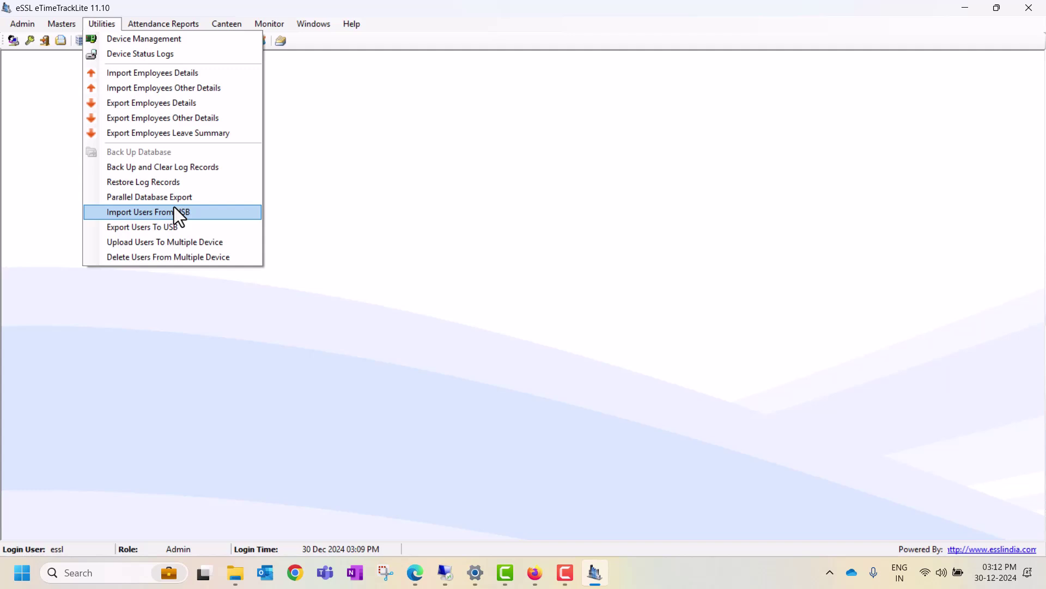
click(176, 212)
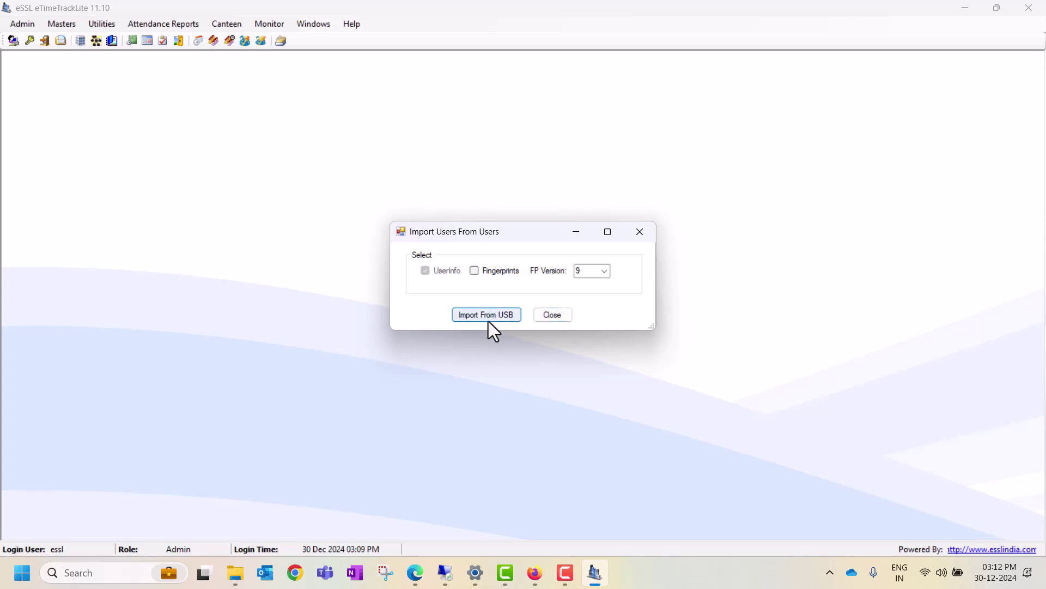
click(631, 235)
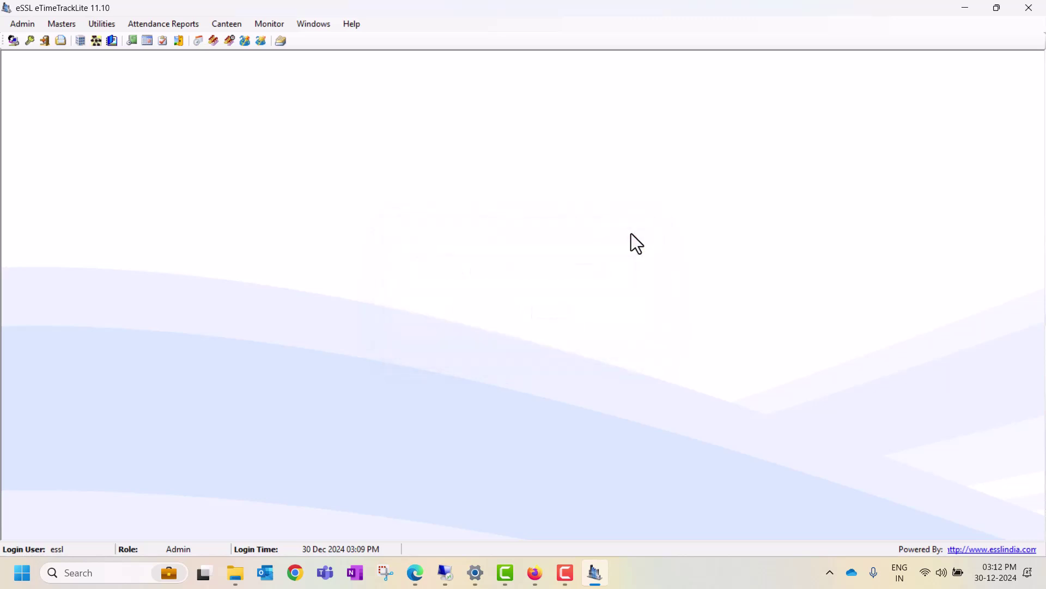
click(104, 25)
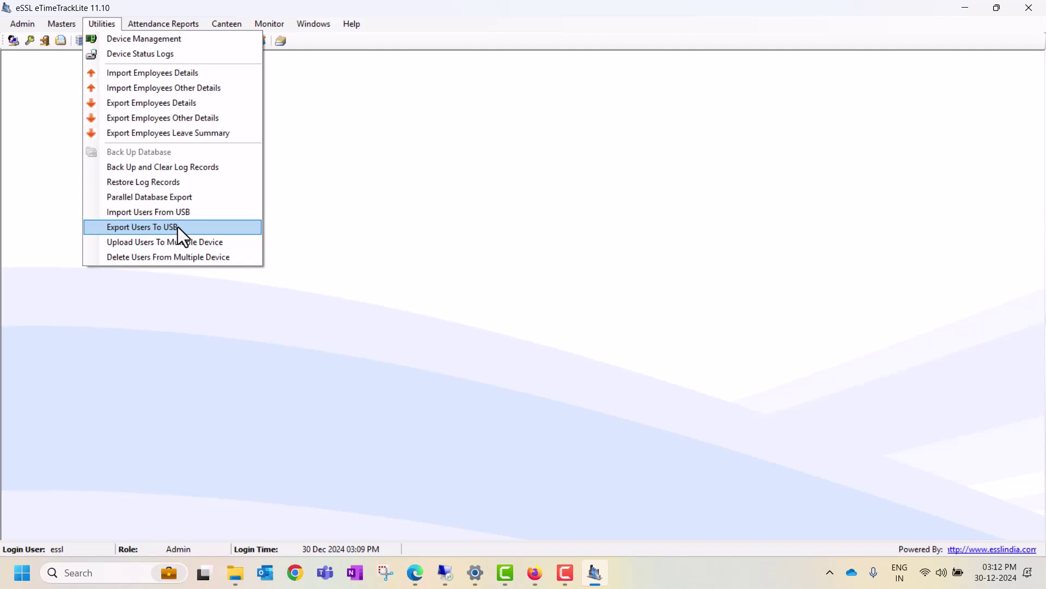
- Open Export Users To USB, tick the select-all checkbox for every employee, then close without exporting
click(178, 226)
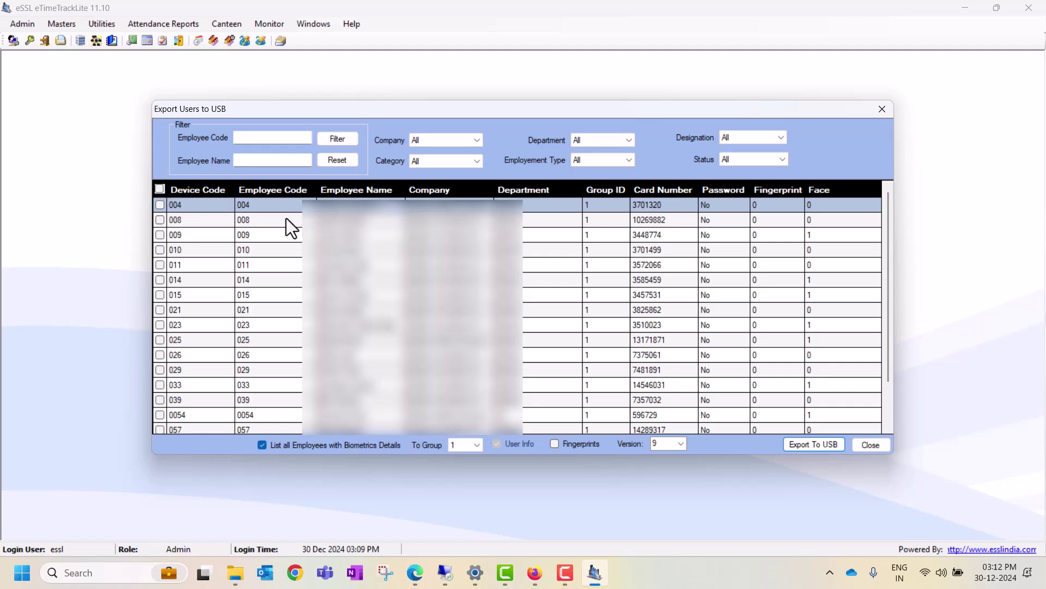
click(158, 191)
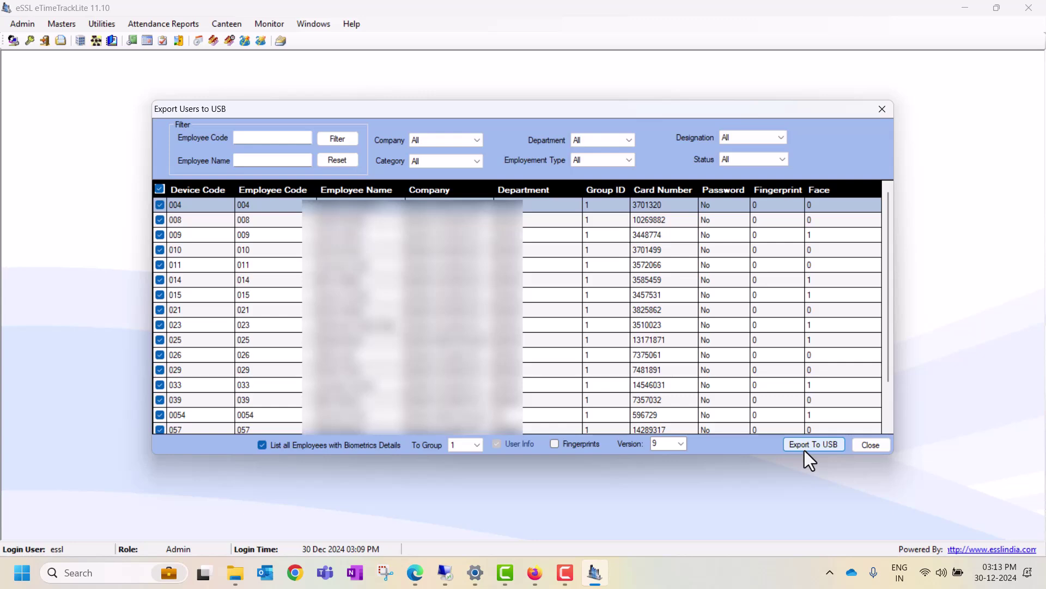
click(862, 444)
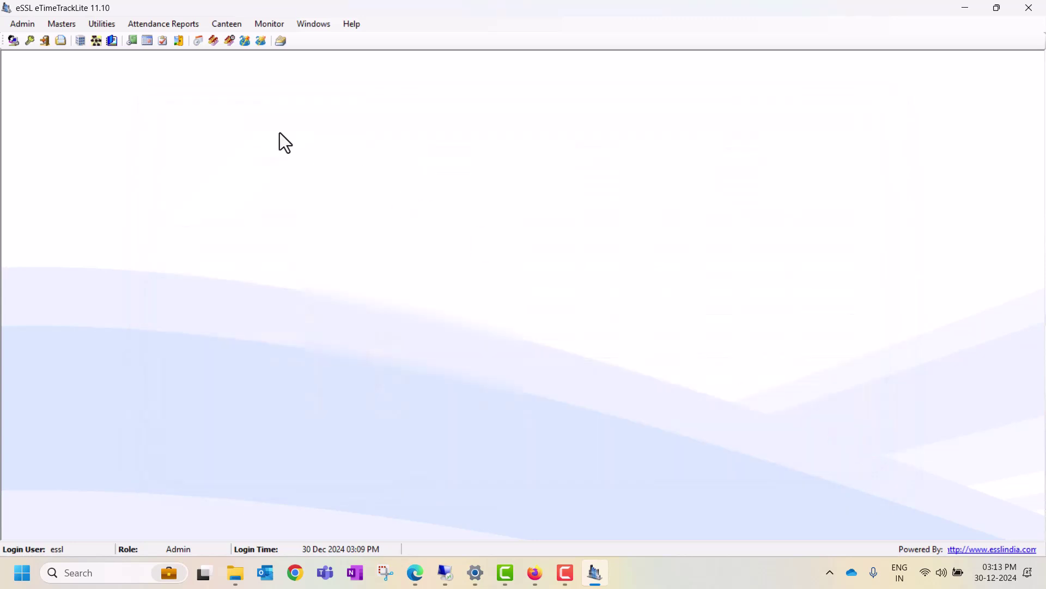
click(98, 29)
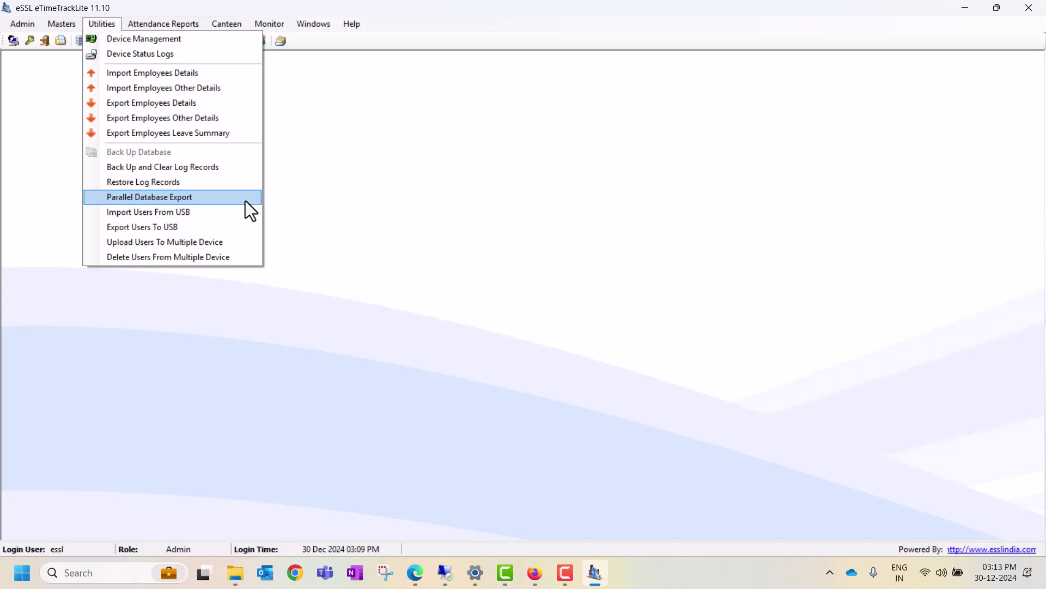
click(363, 165)
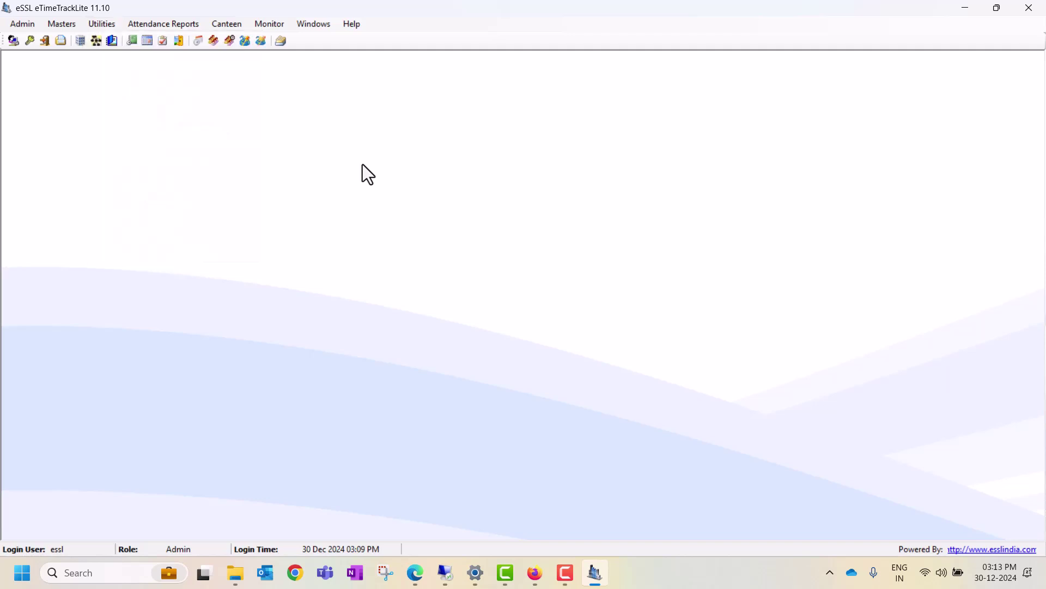
click(569, 582)
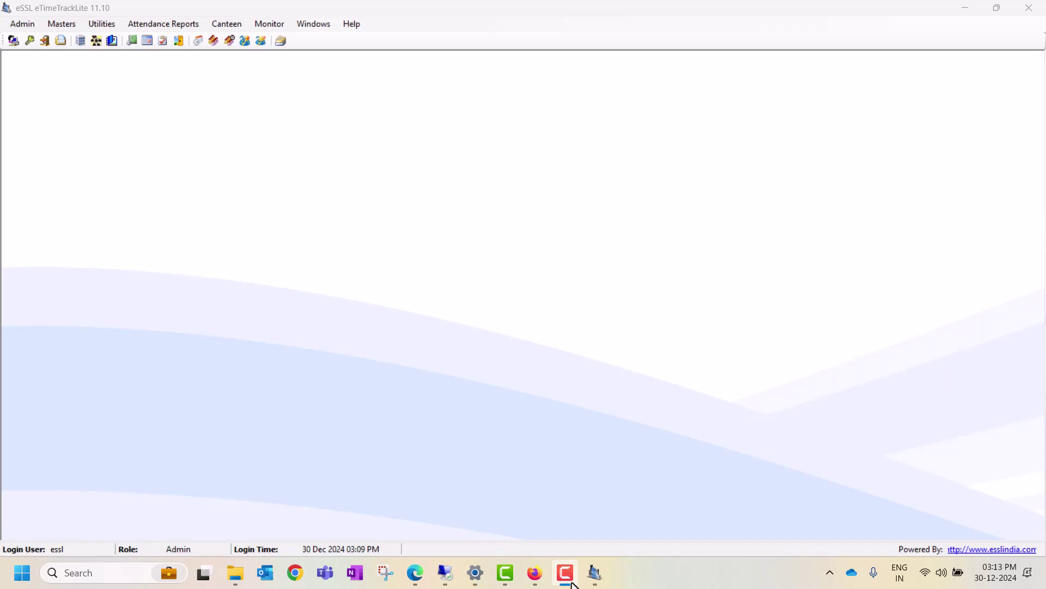